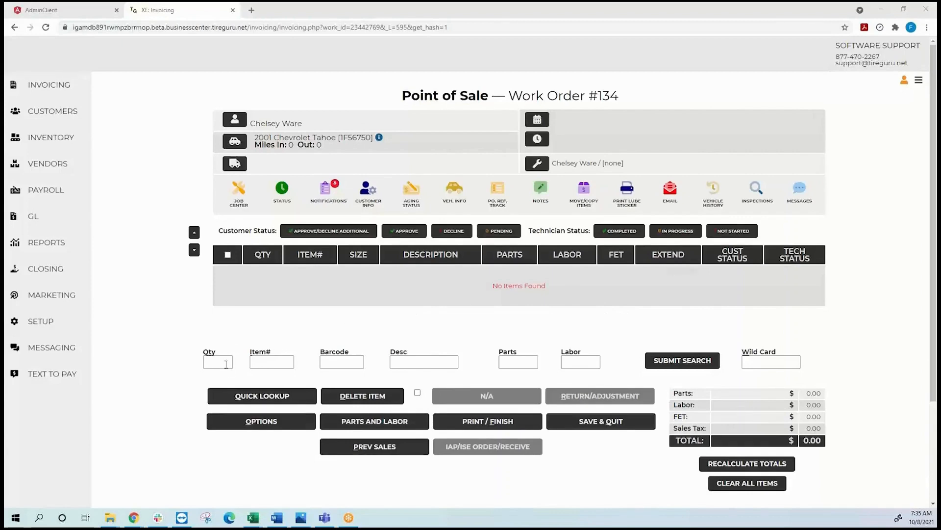
Run a wild card item search for "outside" from the work order
left_click(280, 367)
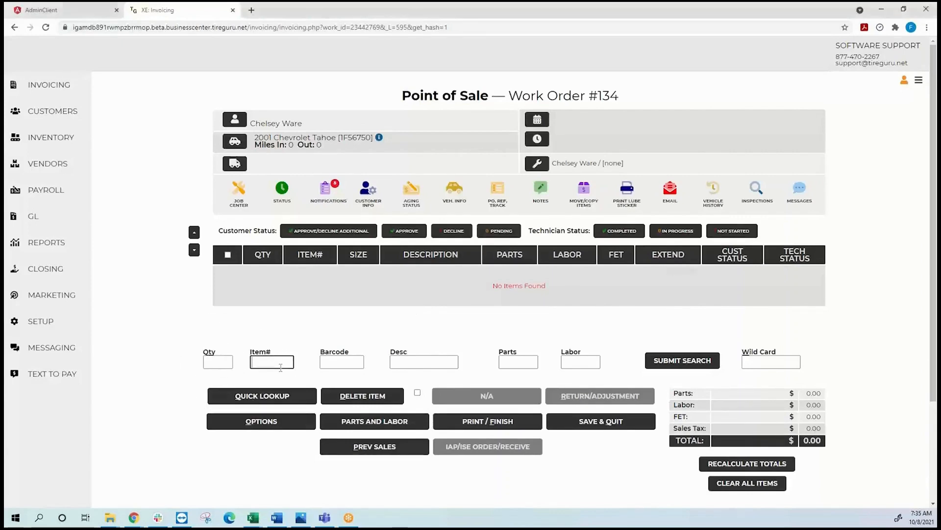
key("shift+Tab")
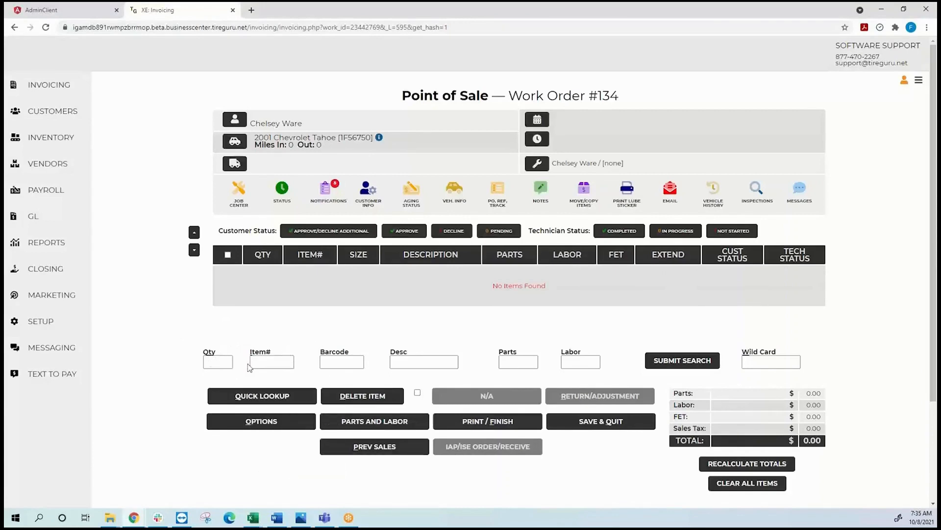
left_click(774, 365)
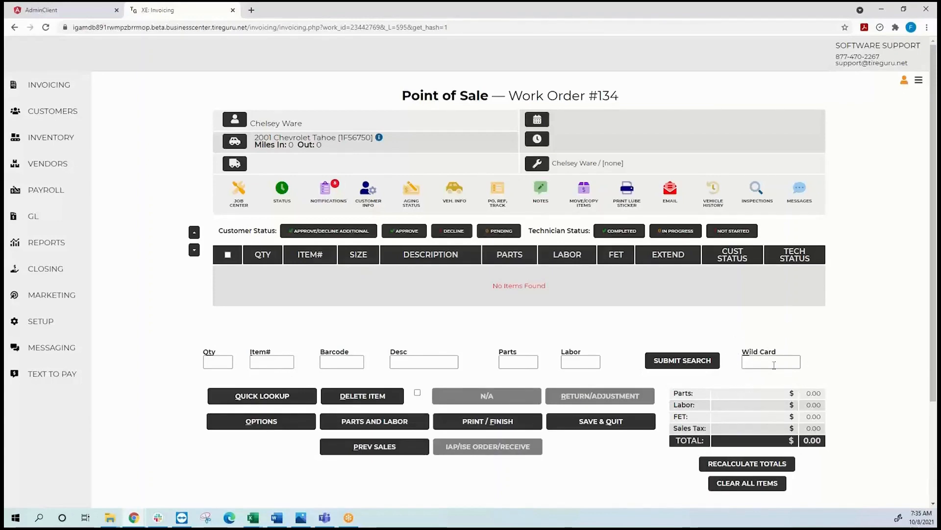
left_click(774, 365)
type("ou")
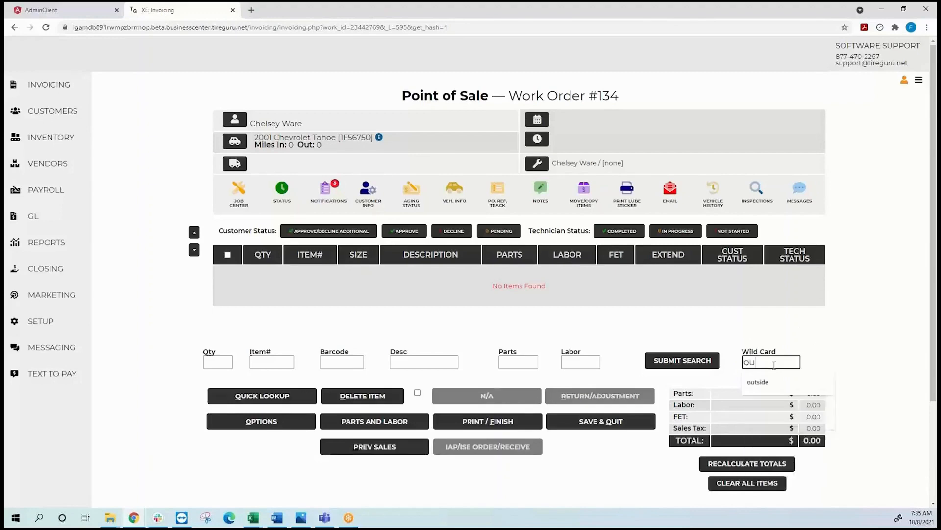
type("tside")
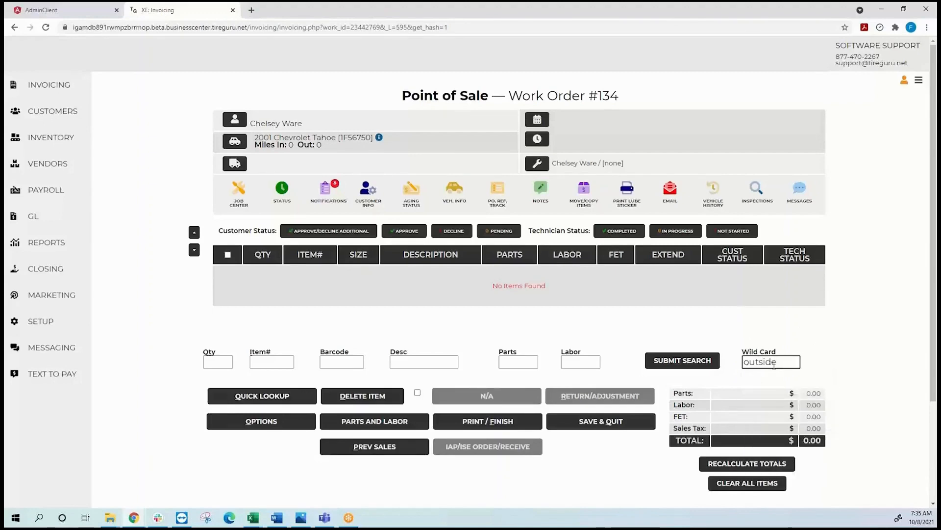
key("Return")
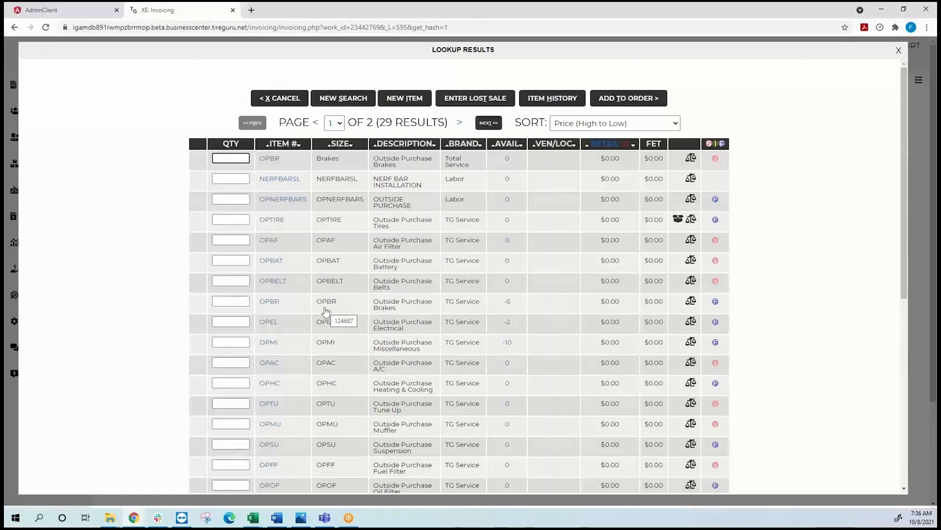
Add 2 of the TG Service Outside Purchase Brakes (OPBR) and 2 of Outside Purchase Electrical (OPEL) to the order
left_click(228, 300)
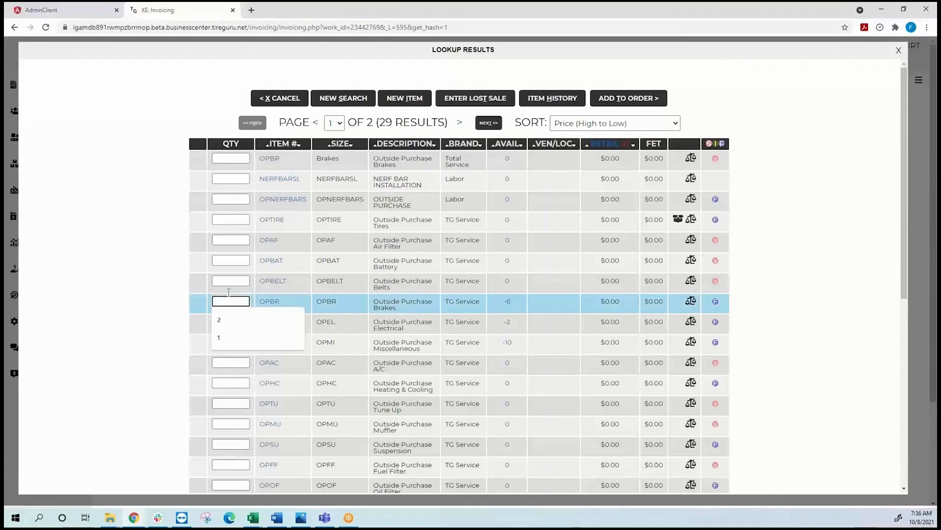
key("Down")
key("Return")
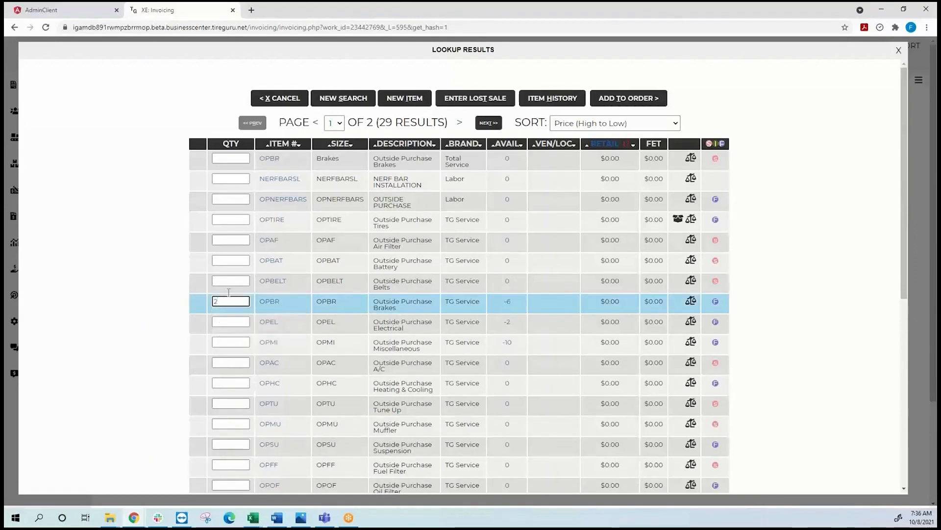
left_click(234, 323)
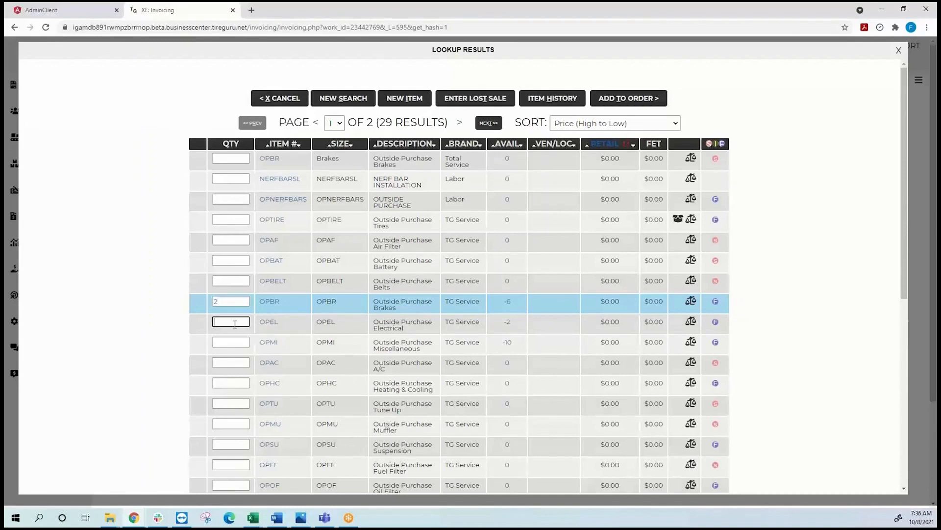
type("2")
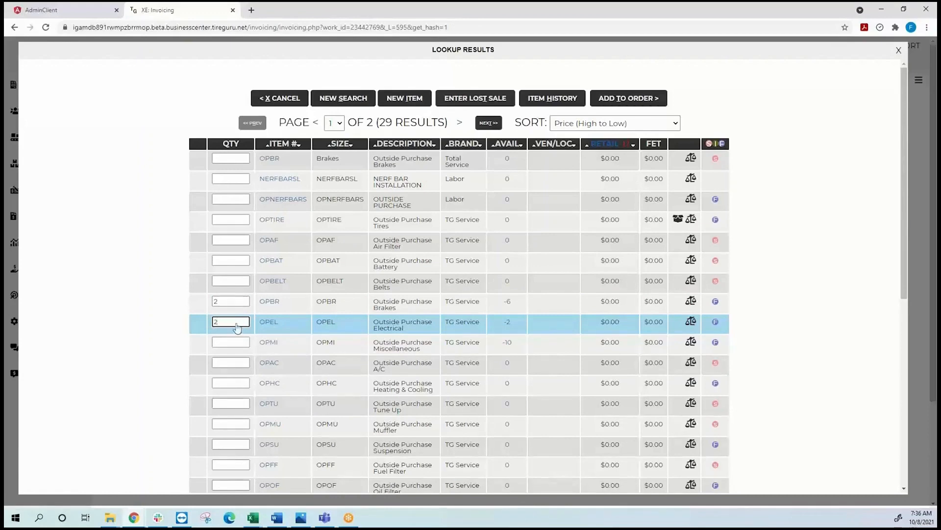
left_click(646, 100)
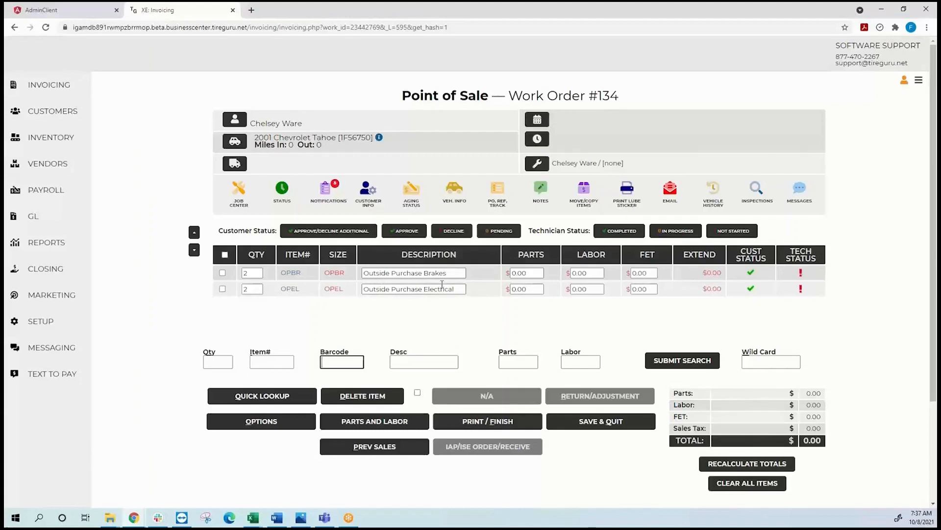
Change the OPBR line's description to "Ceramic Brake Pads #123654" and the OPEL line's to "Battery Terminals"
triple_click(456, 274)
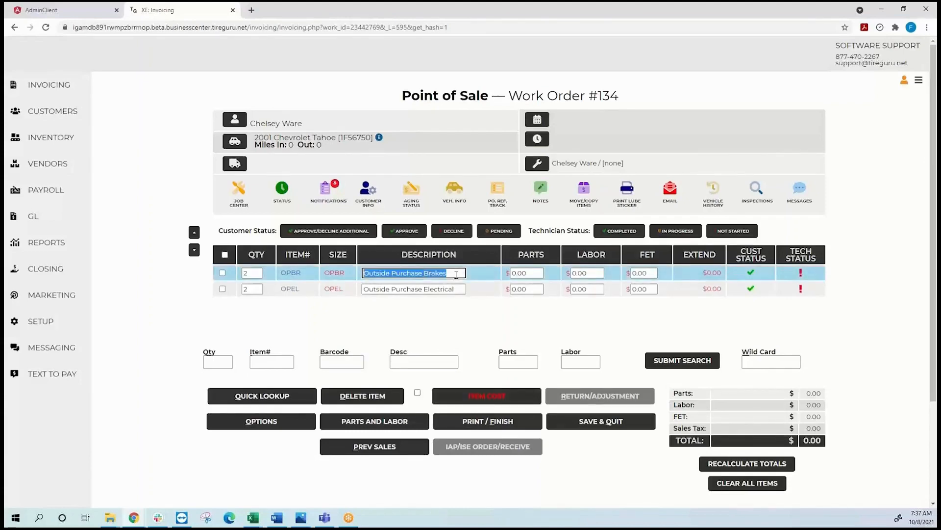
type("Cer")
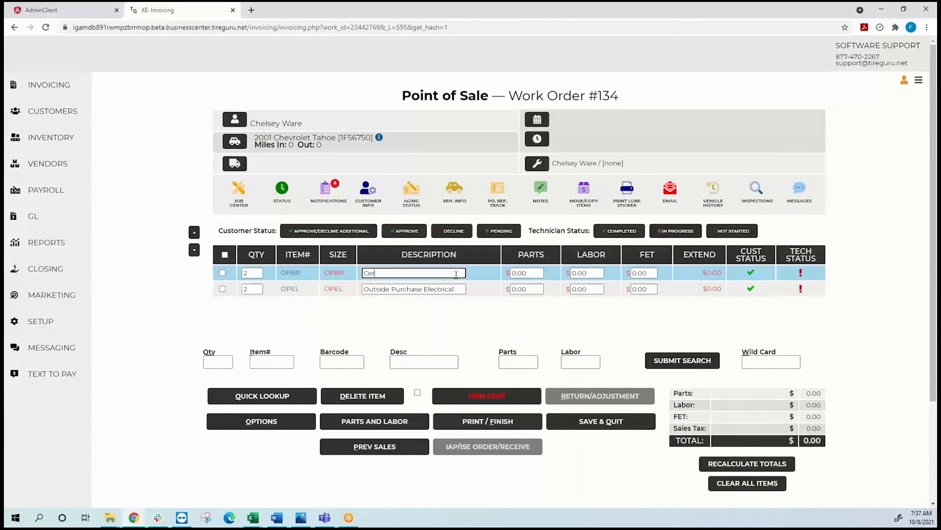
type("amic Brake Pads #123654")
left_click(460, 290)
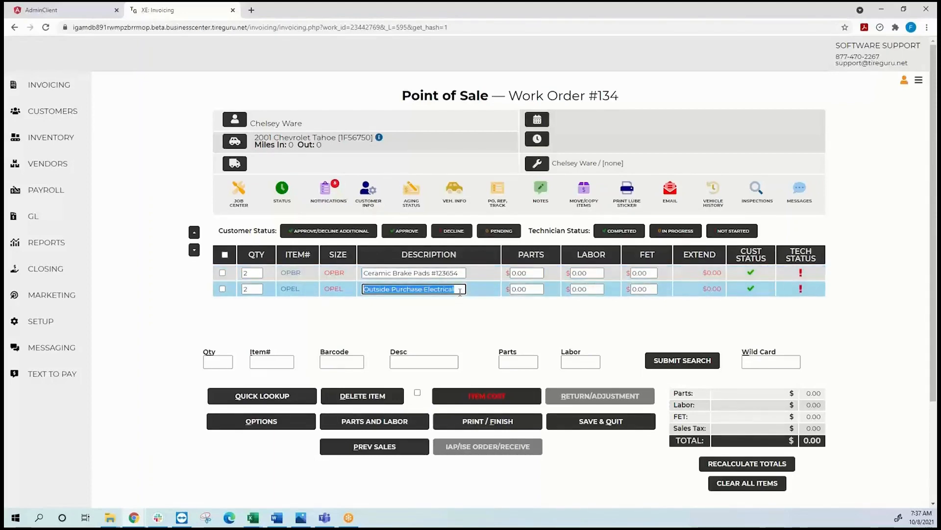
type("Battery ")
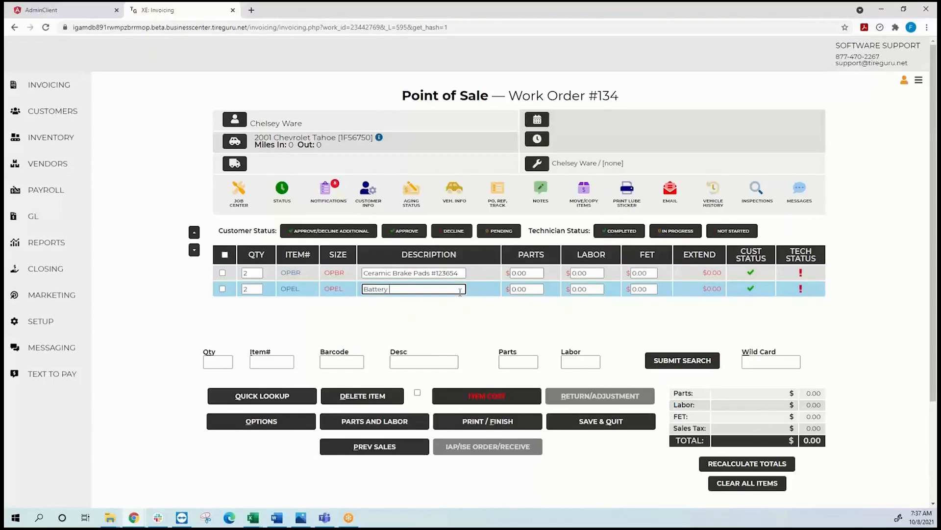
type("Terminals")
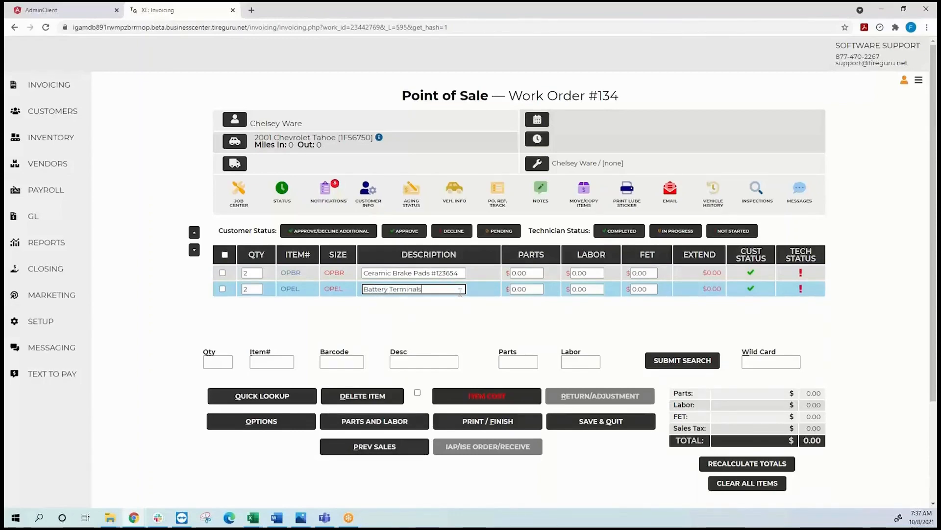
left_click(422, 310)
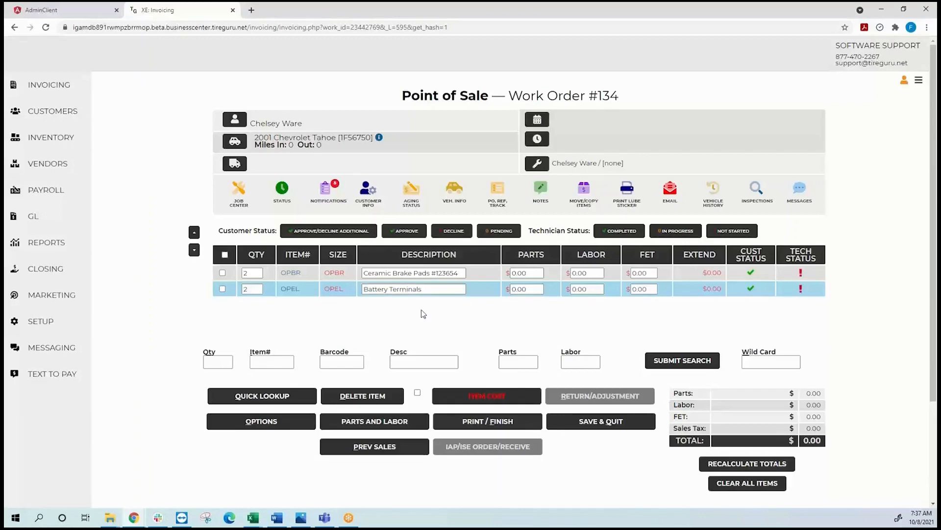
Select both outside purchase lines on the work order and open the item cost entry for them
left_click(222, 273)
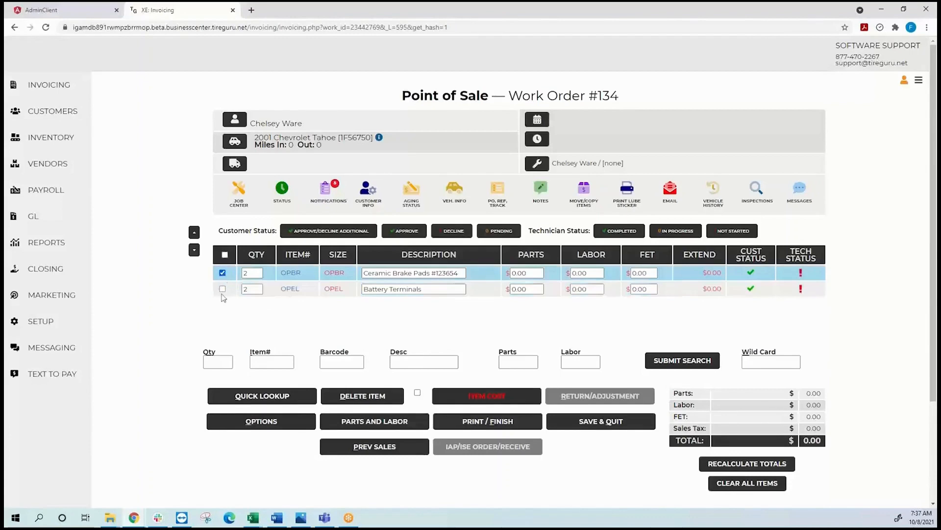
left_click(223, 289)
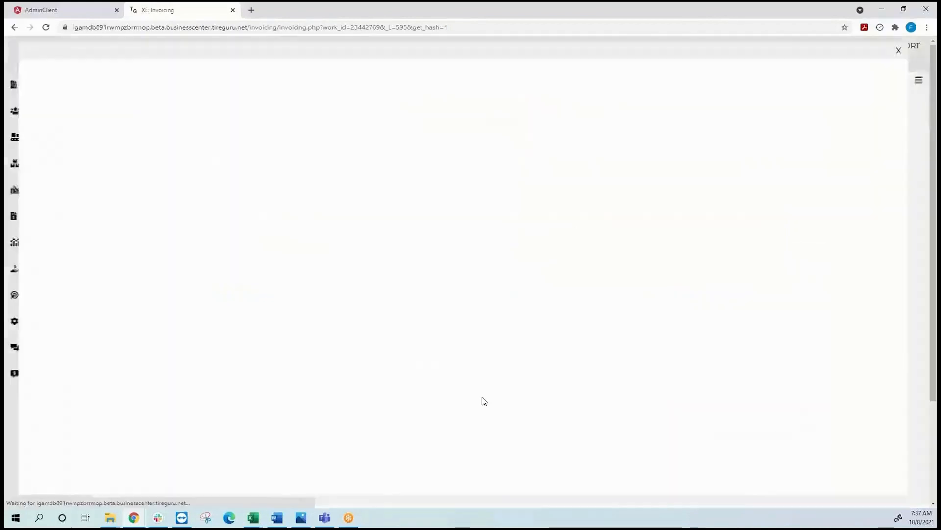
left_click(483, 401)
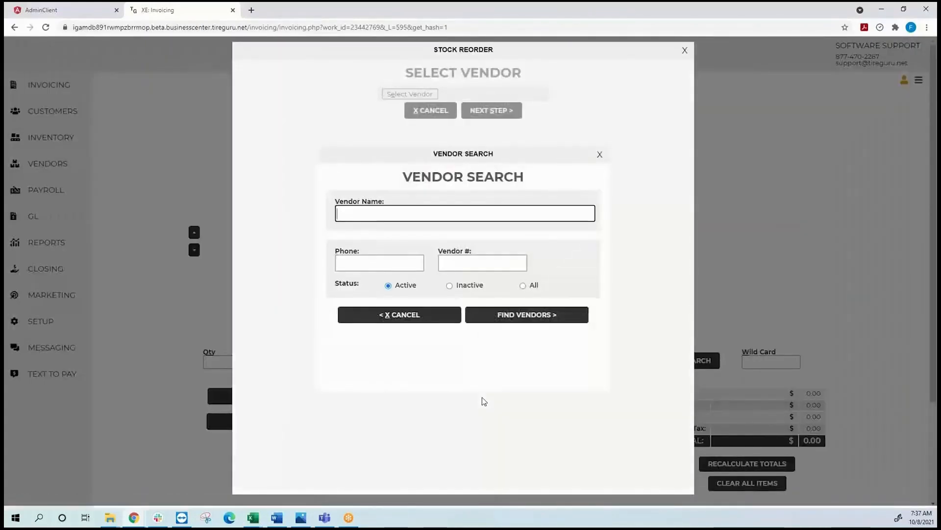
Search for the vendor O'Reilly Auto Parts and select it for the stock reorder
type("O'")
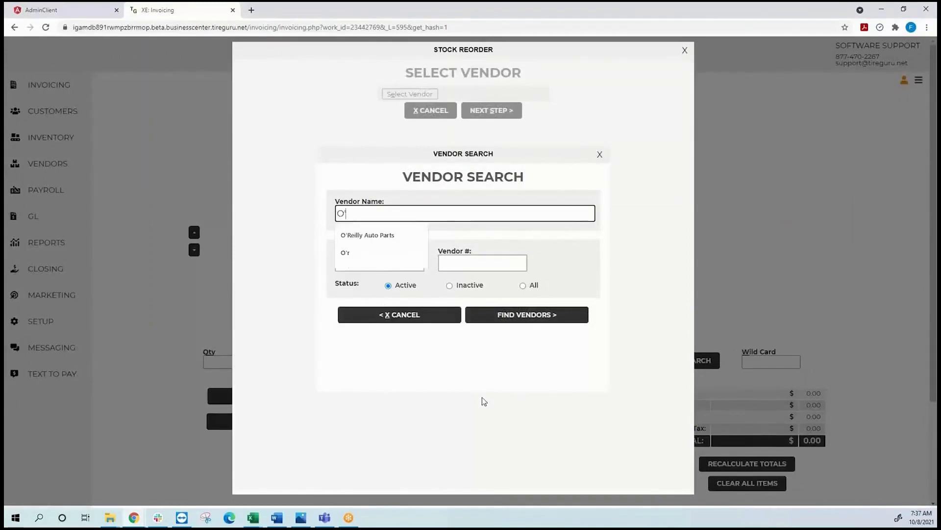
type("O")
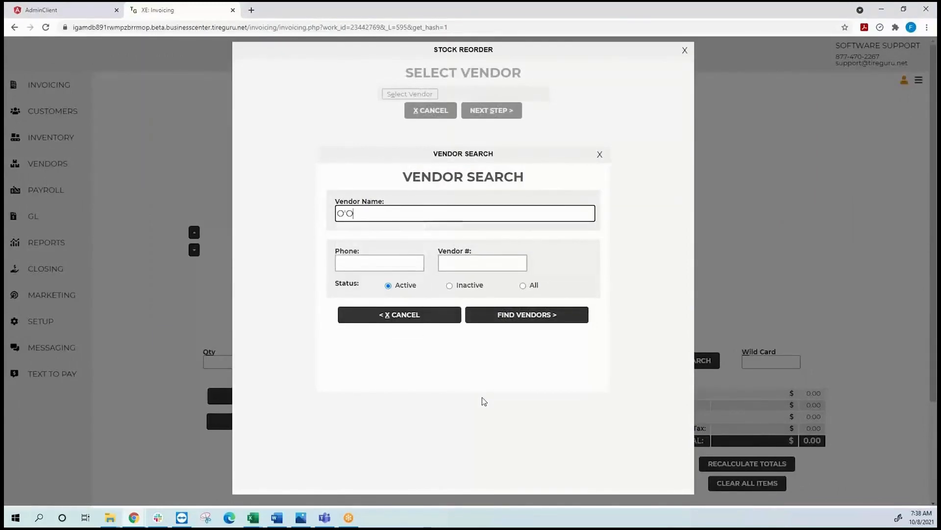
type("r")
key("BackSpace")
key("BackSpace")
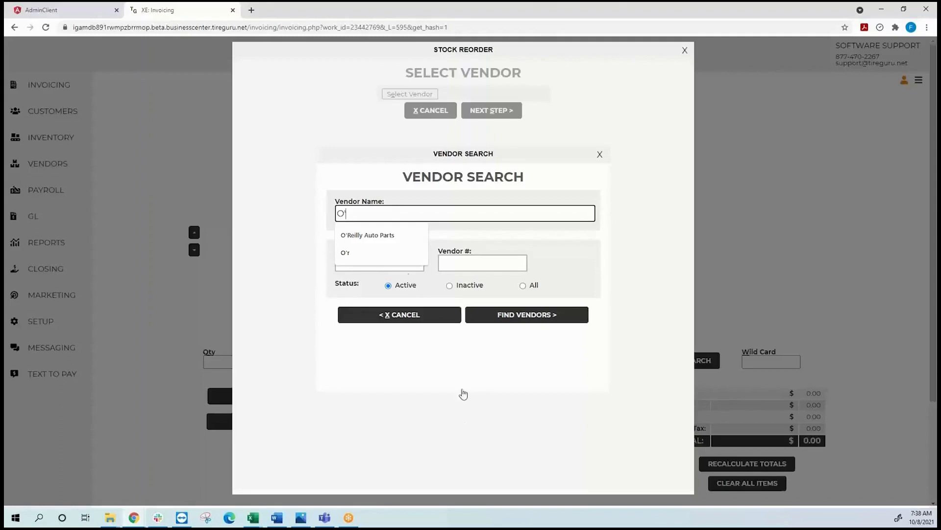
left_click(388, 242)
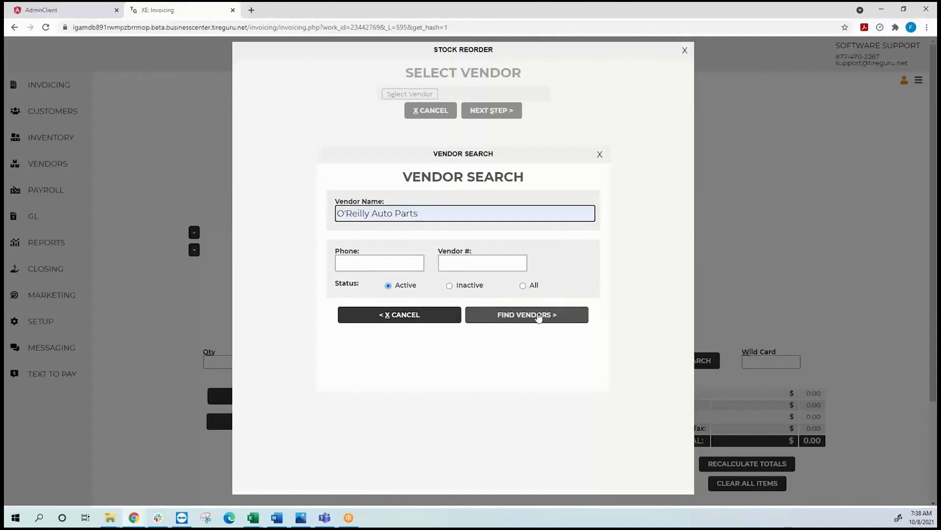
left_click(539, 315)
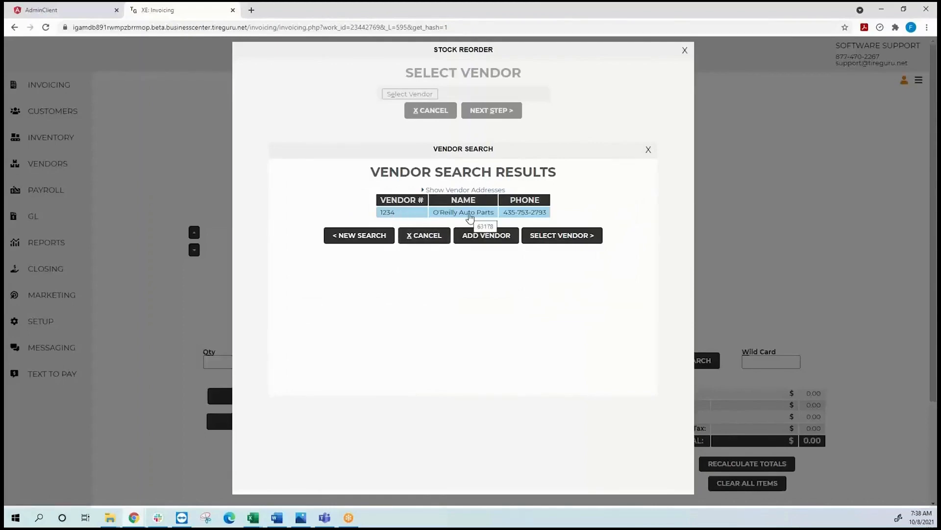
left_click(567, 236)
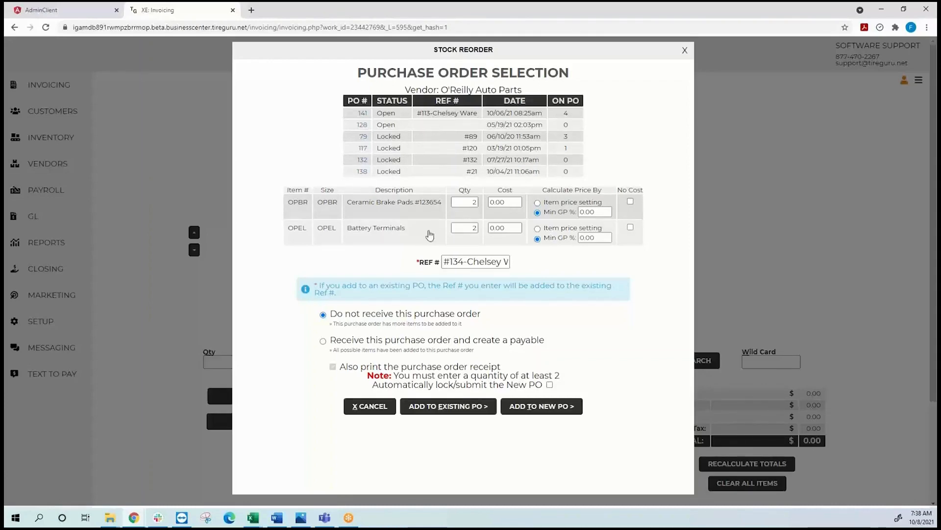
Set the cost to 25.00 for the ceramic brake pads and 20.00 for the battery terminals
triple_click(445, 262)
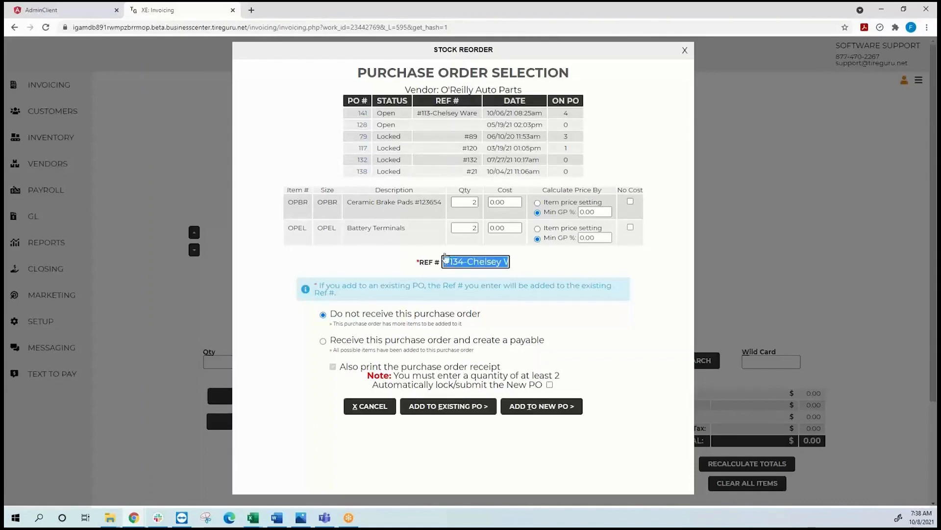
left_click(513, 203)
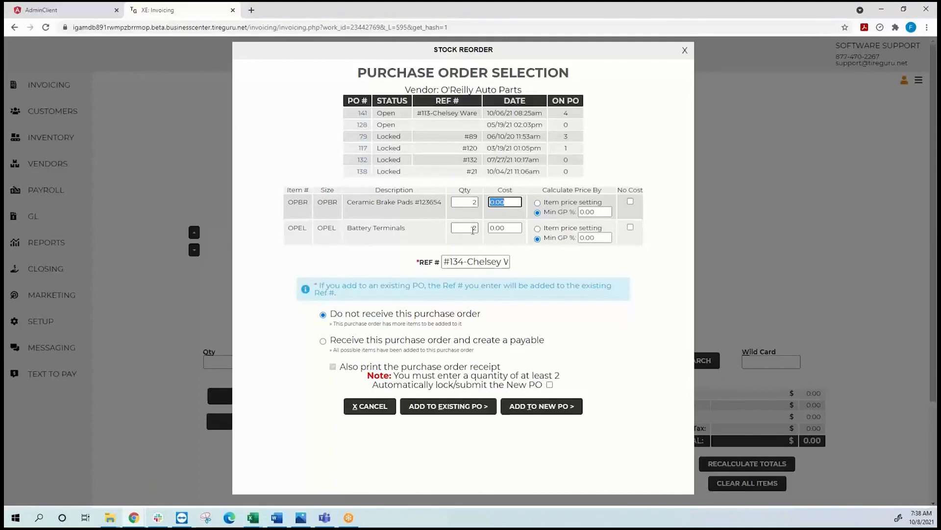
type("25")
left_click(507, 229)
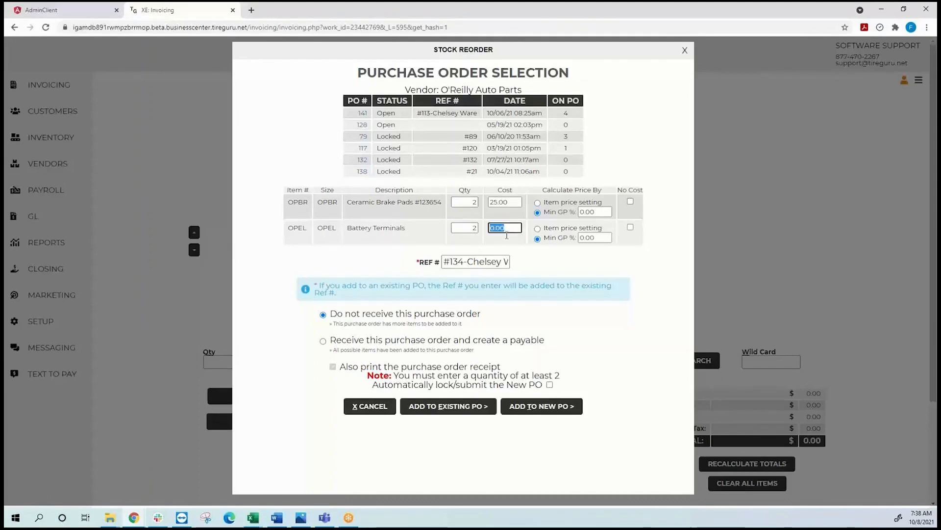
type("20.00")
left_click(605, 273)
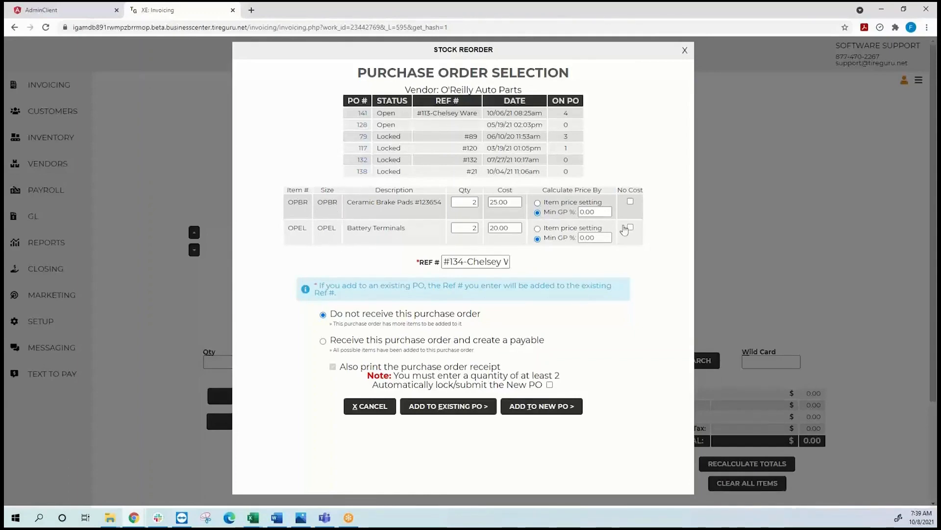
Set Min GP % to 50 for both items and add them to a new purchase order, receiving it and creating a payable
double_click(607, 213)
type("50")
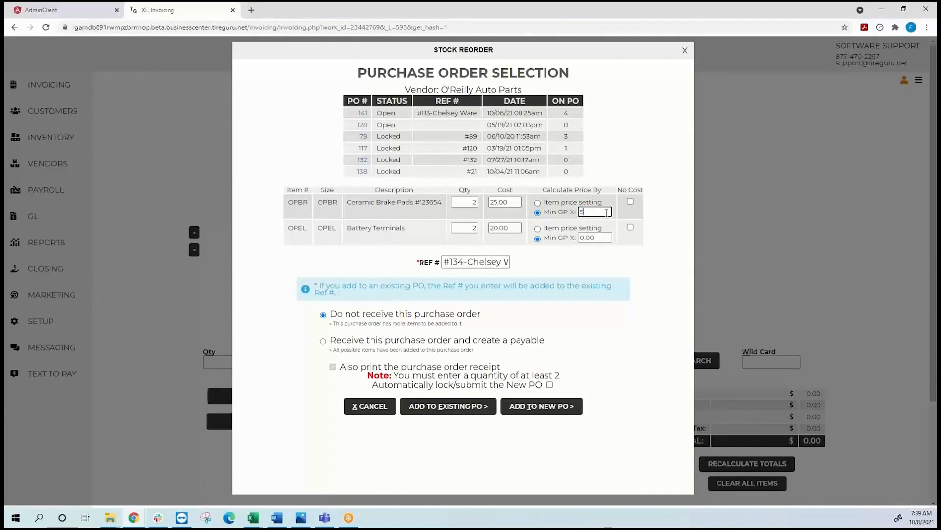
double_click(604, 238)
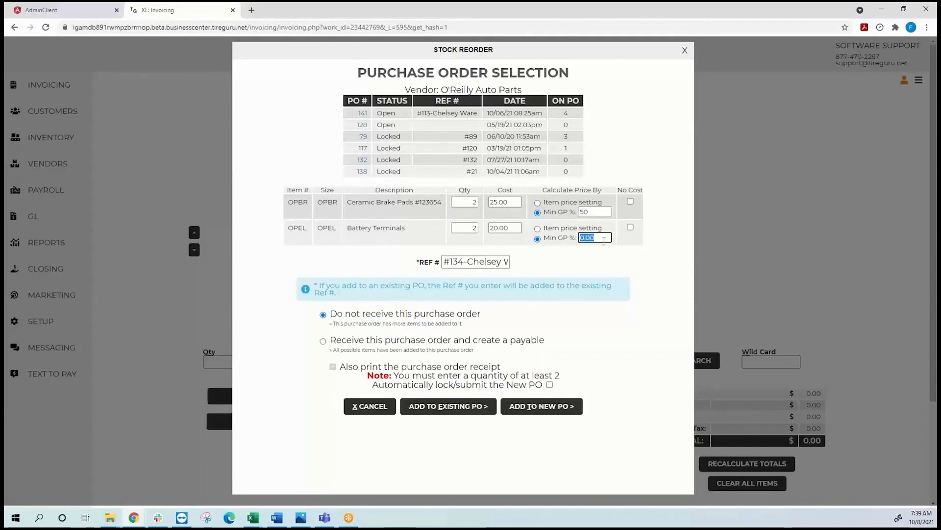
type("50")
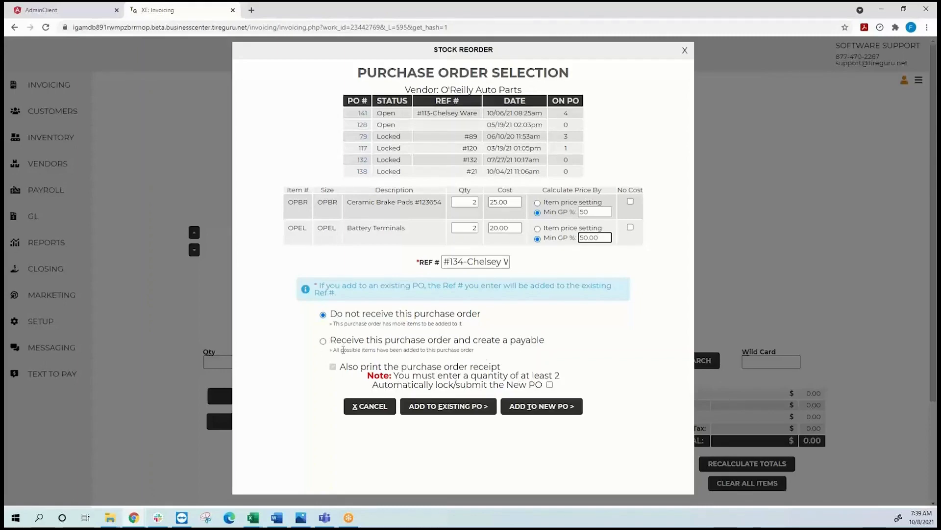
left_click(323, 341)
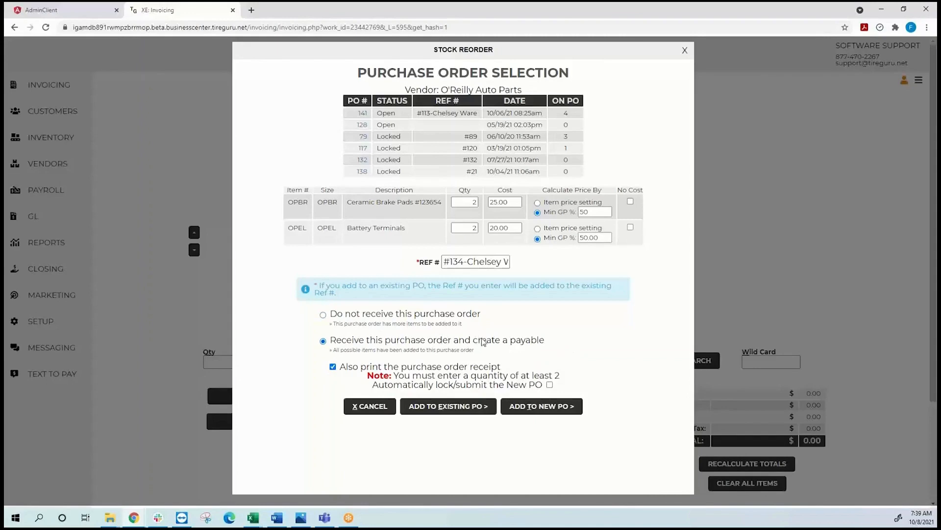
left_click(540, 411)
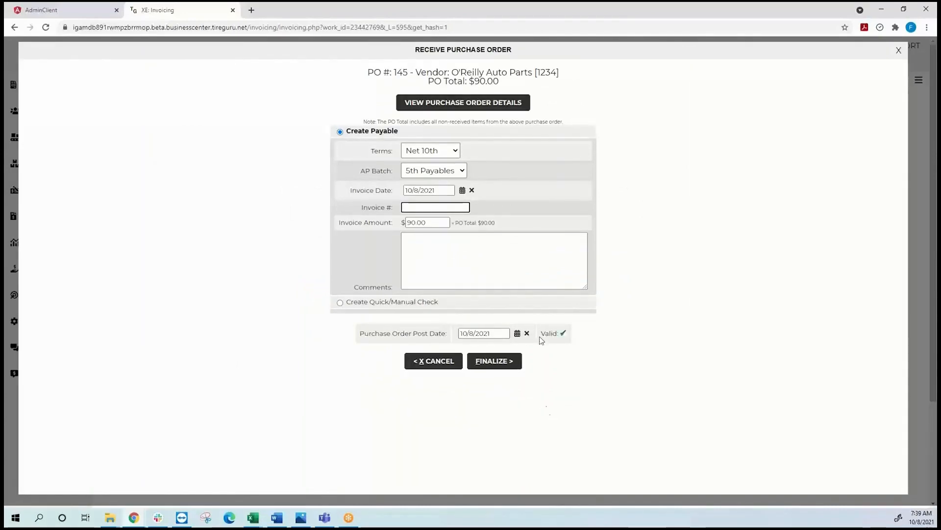
Enter invoice number 123546 for the payable, finalize receiving the purchase order, and close its printed receiving document
left_click(408, 207)
type("1")
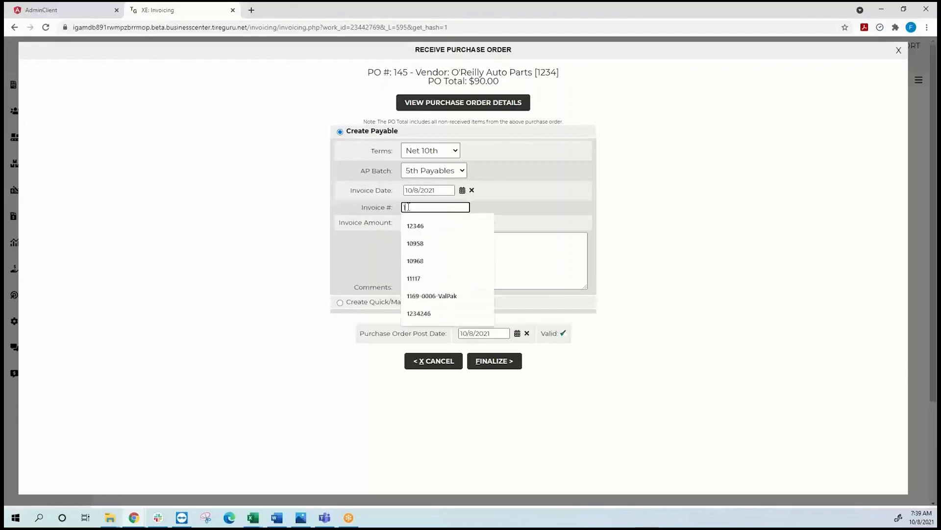
type("23546")
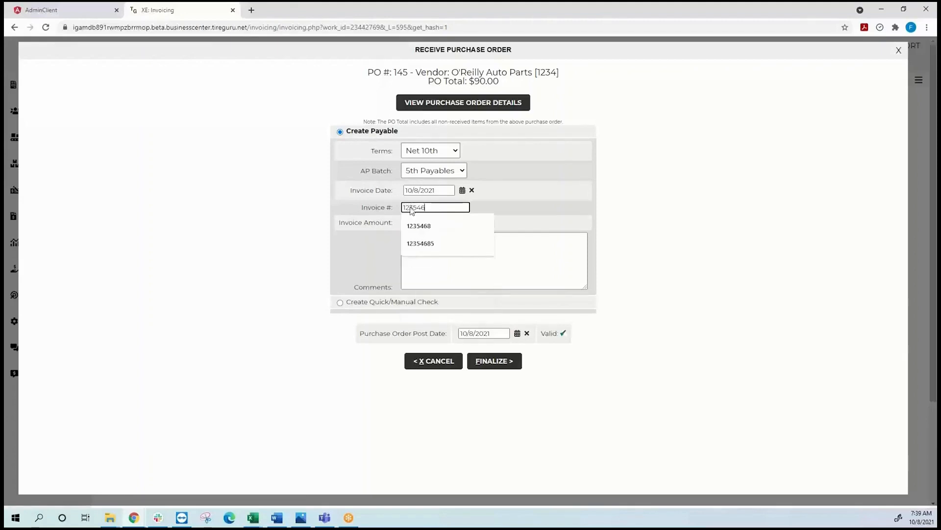
left_click(516, 195)
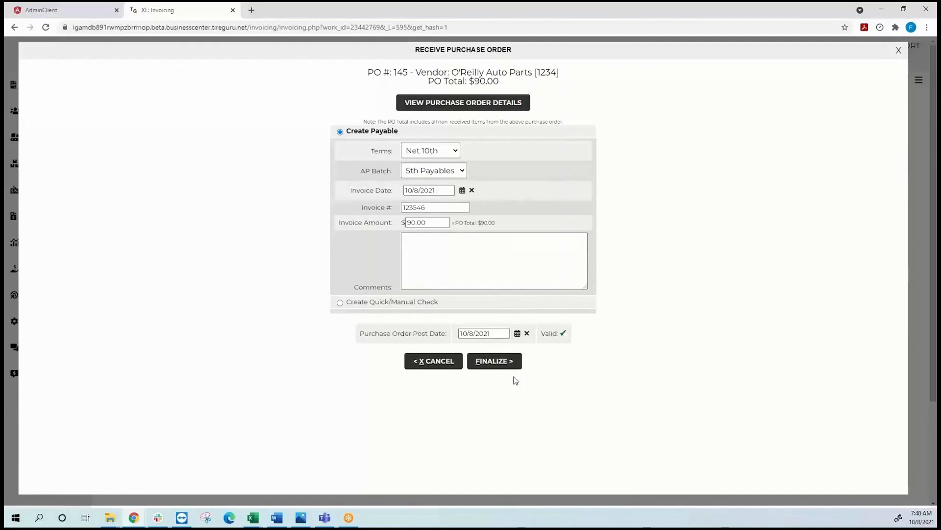
left_click(502, 367)
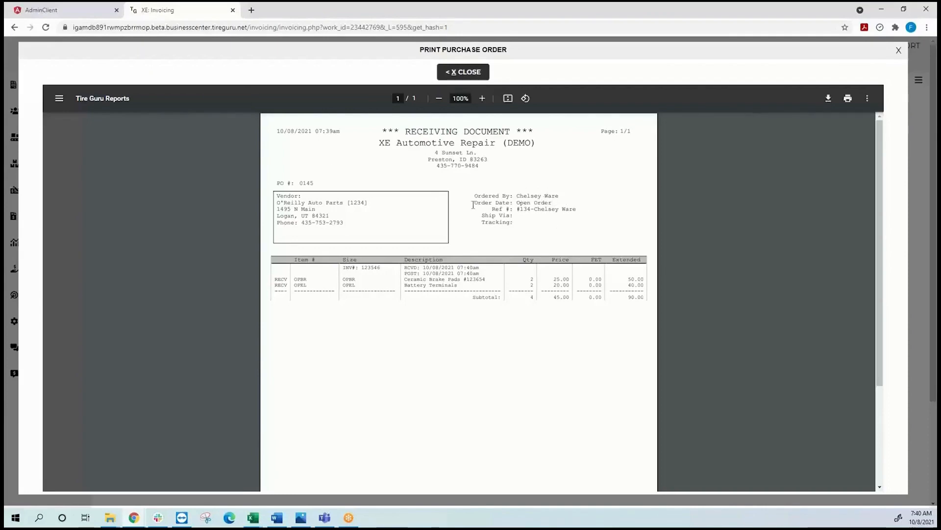
left_click(463, 71)
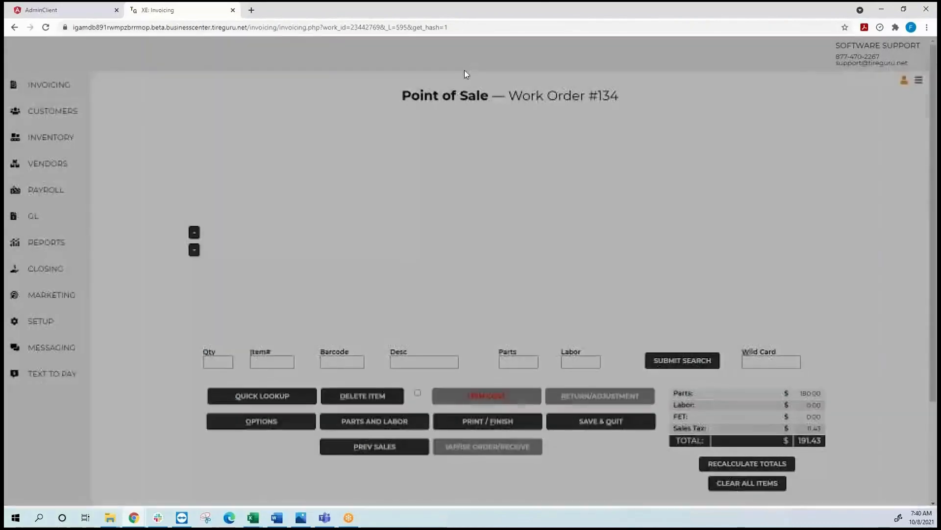